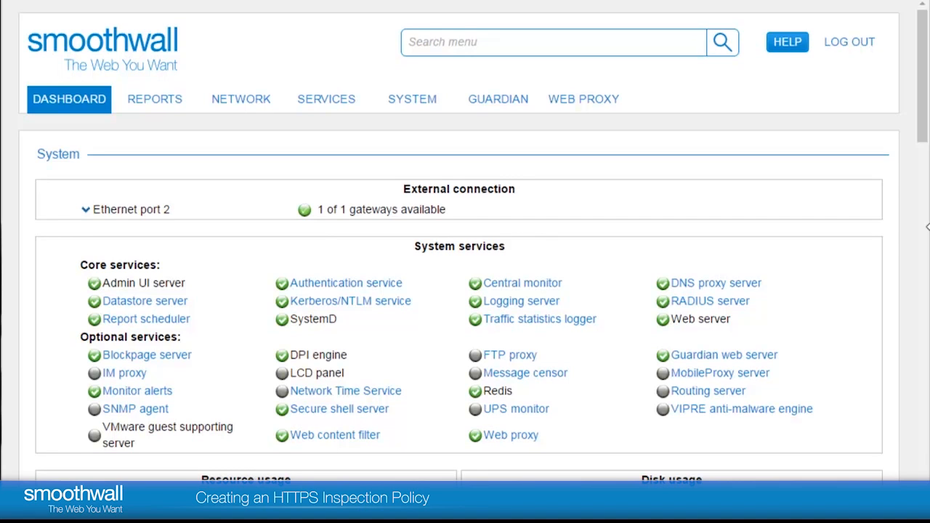
Open the policy wizard for HTTPS inspection in the Guardian settings.
left_click(499, 108)
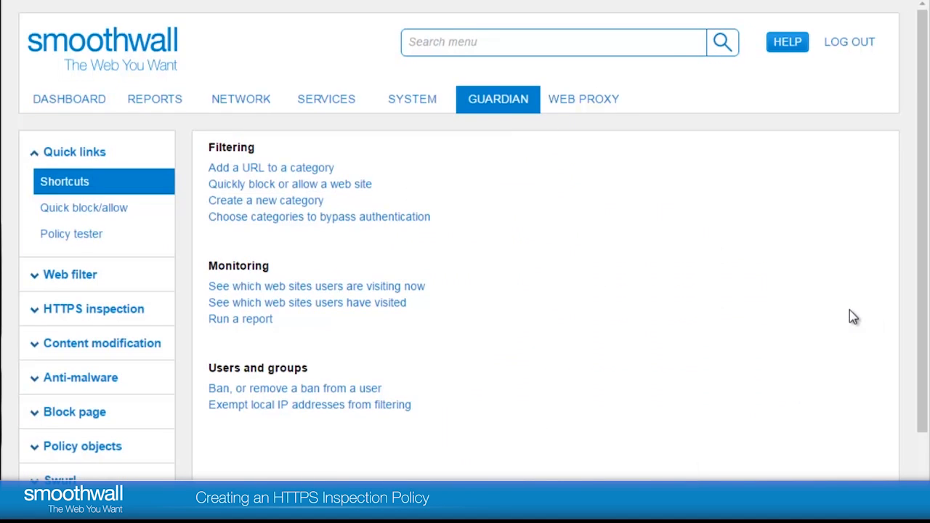
left_click(35, 314)
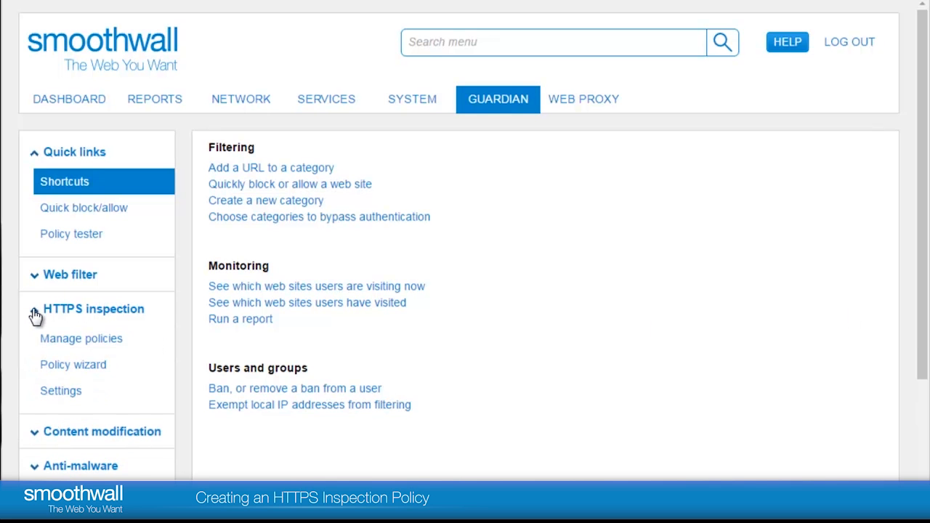
left_click(69, 340)
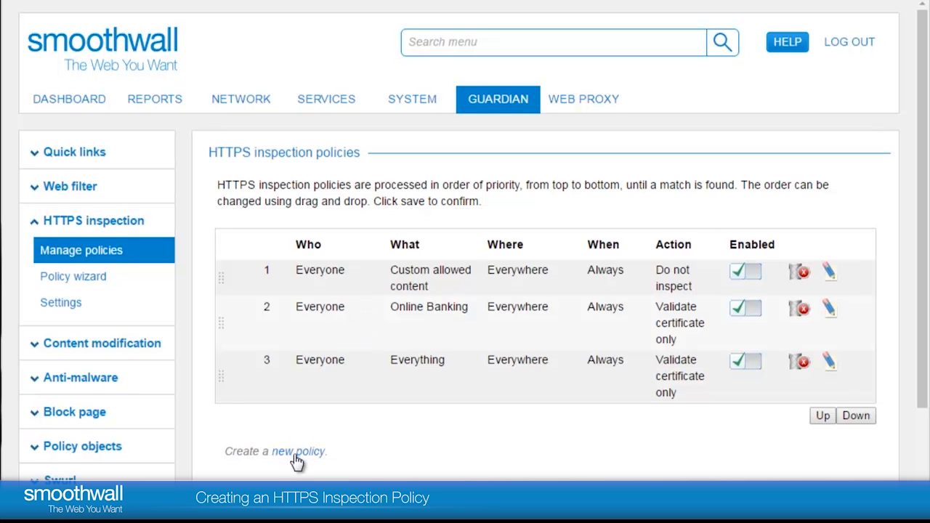
left_click(89, 280)
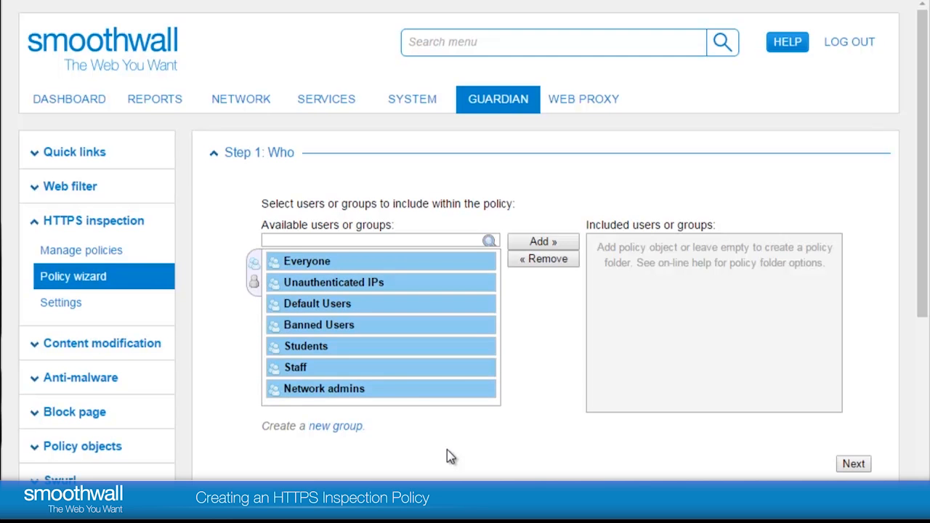
left_click(310, 268)
double_click(311, 268)
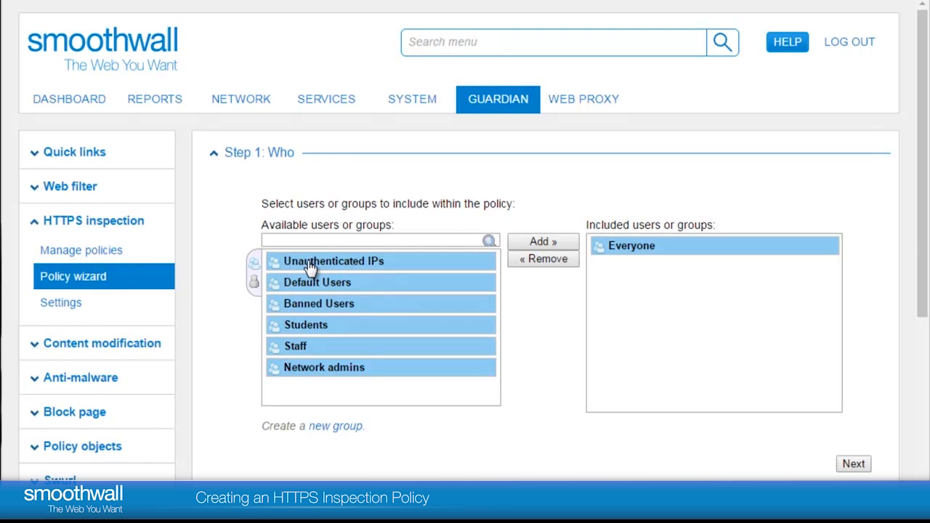
left_click(606, 253)
left_click(550, 262)
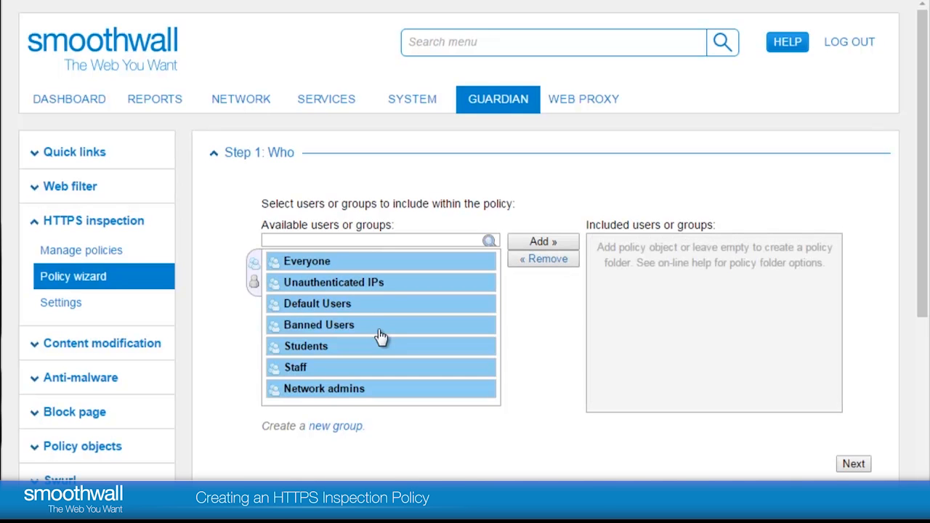
left_click(338, 270)
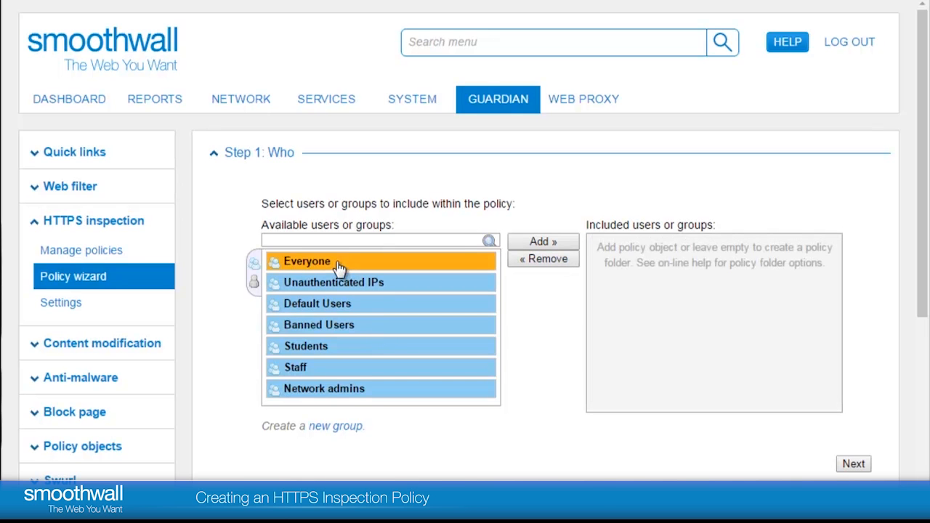
left_click(564, 242)
left_click(621, 251)
left_click(553, 262)
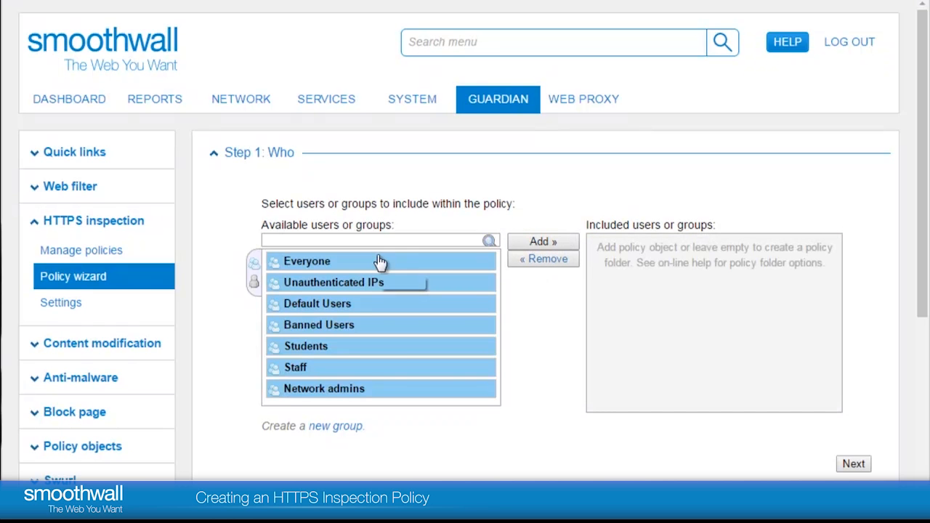
Include the Everyone group in the policy and continue to the What stage.
left_click(380, 263)
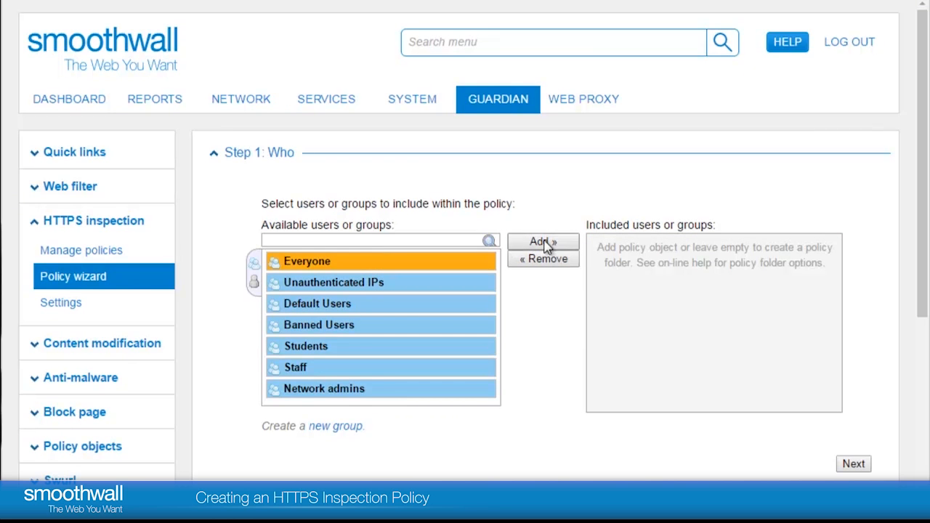
left_click(545, 243)
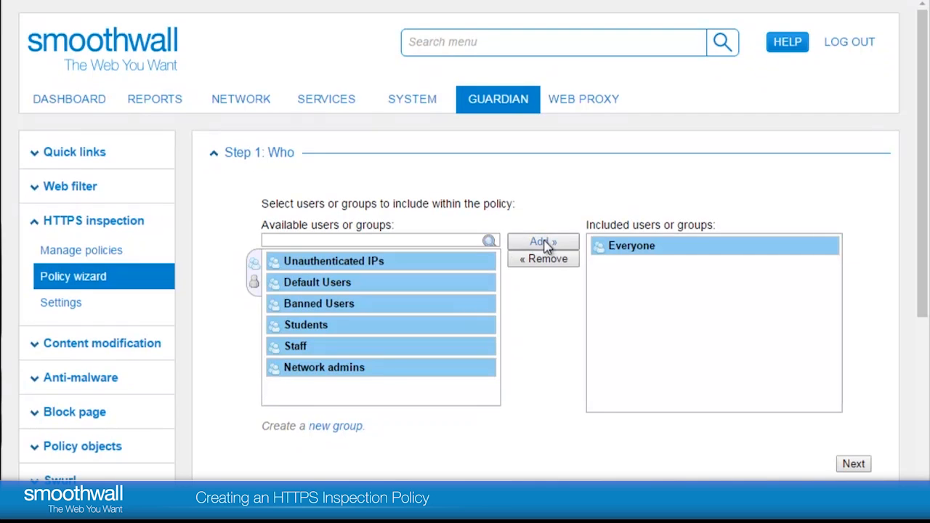
left_click(853, 464)
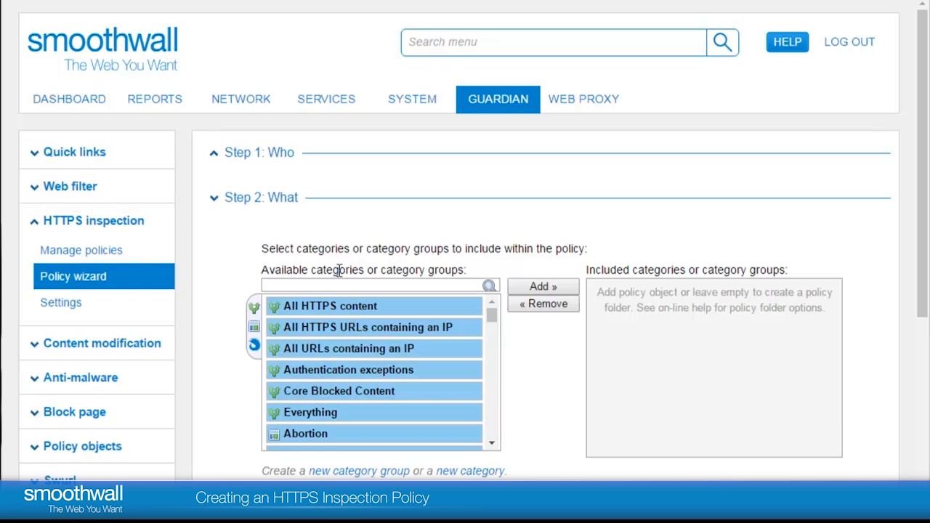
Find the Secure Search category, include it in the policy and continue to the Where stage.
left_click(336, 283)
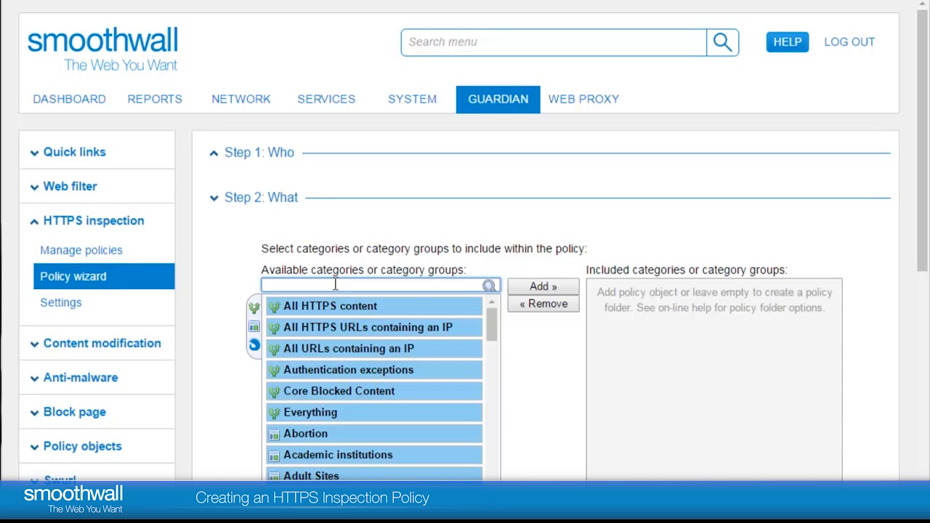
left_click_drag(922, 203, 924, 262)
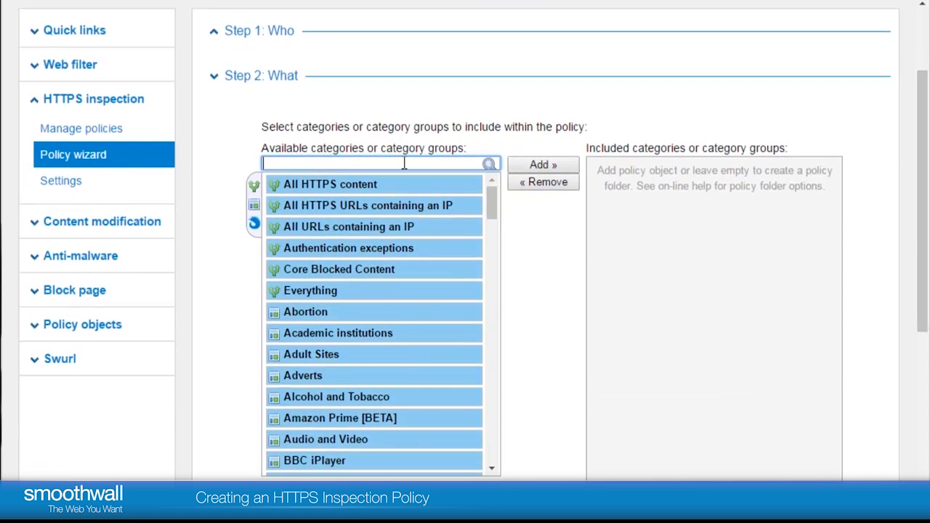
type("secure s")
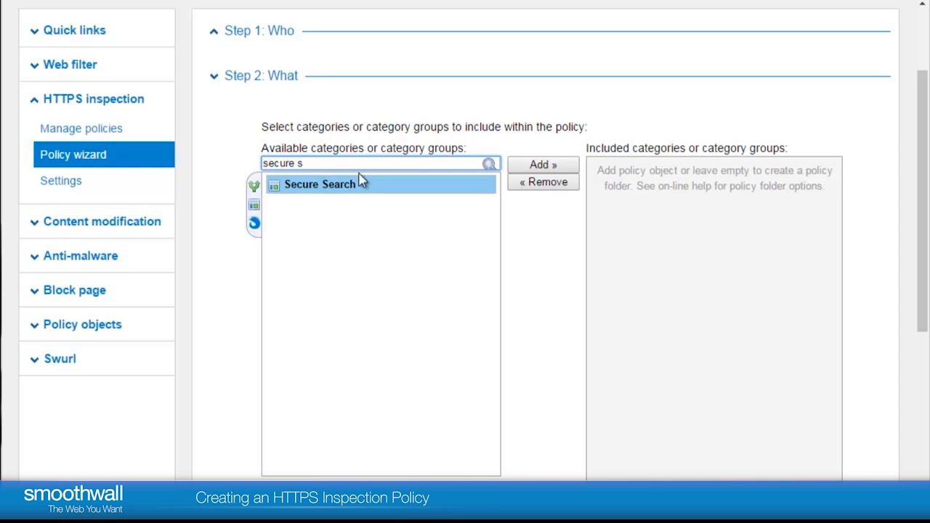
left_click(348, 187)
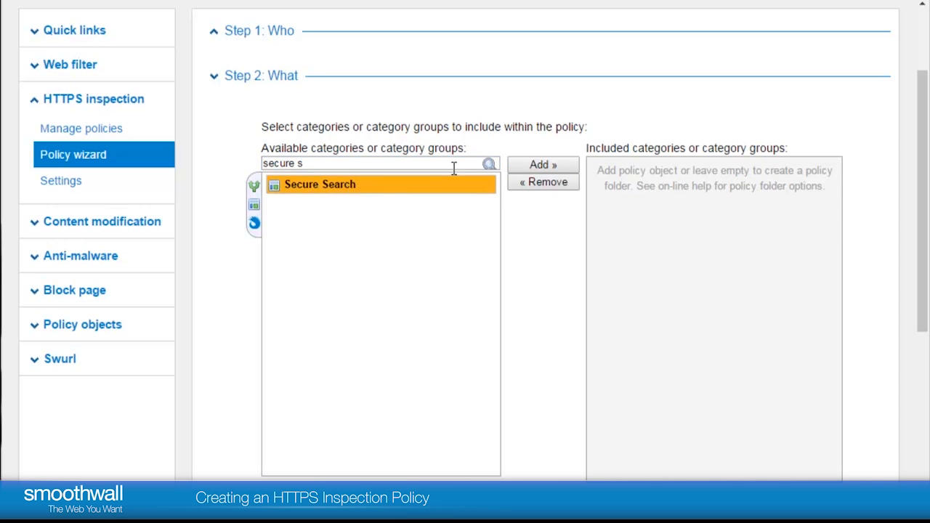
left_click(530, 169)
left_click_drag(926, 262, 926, 294)
left_click(853, 476)
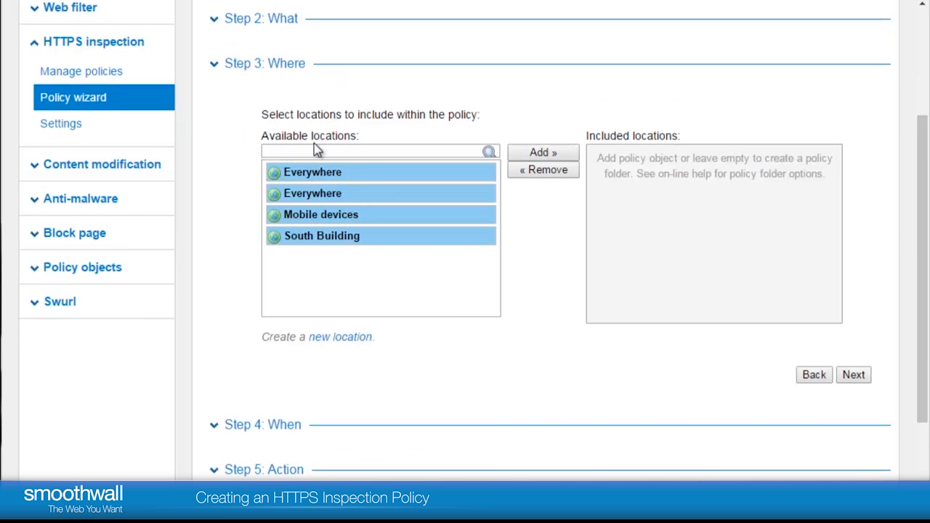
Include the first Everywhere location and the Always time slot in the policy, continuing to the Action stage.
double_click(307, 173)
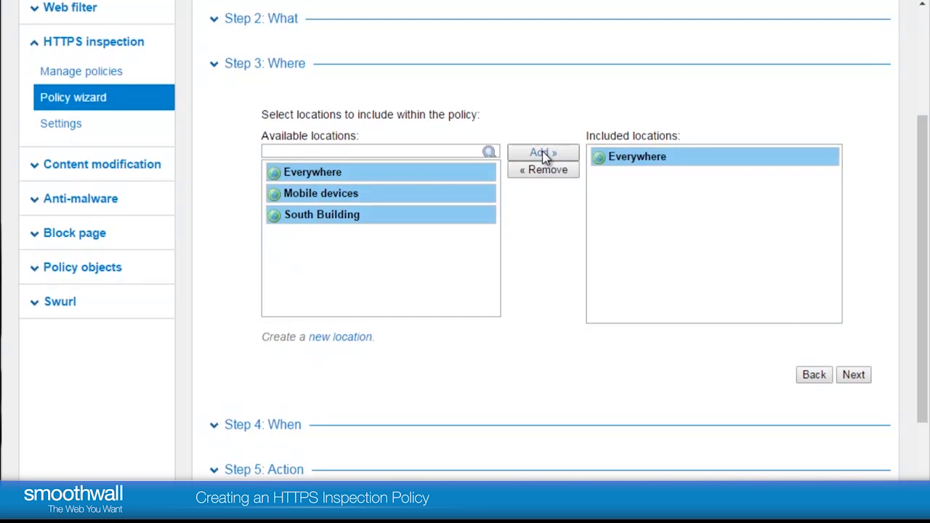
left_click(854, 375)
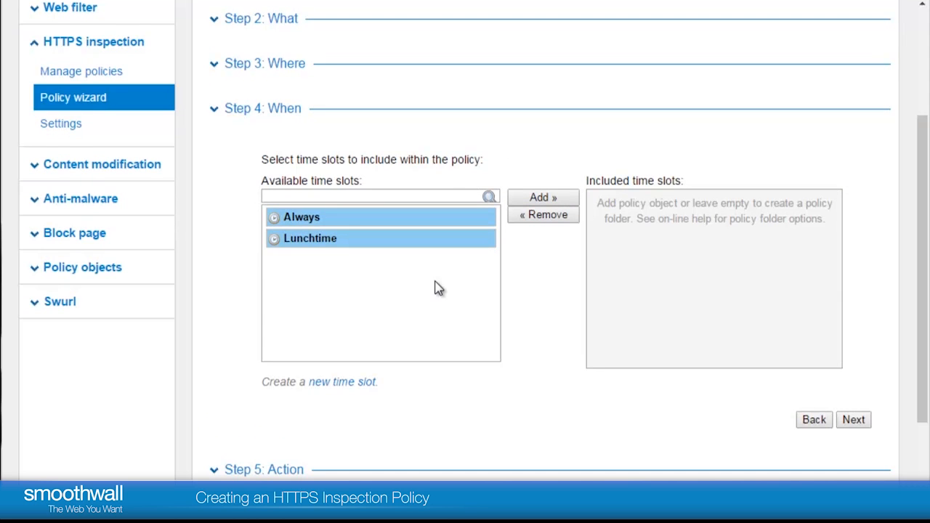
left_click_drag(292, 217, 298, 245)
left_click(306, 220)
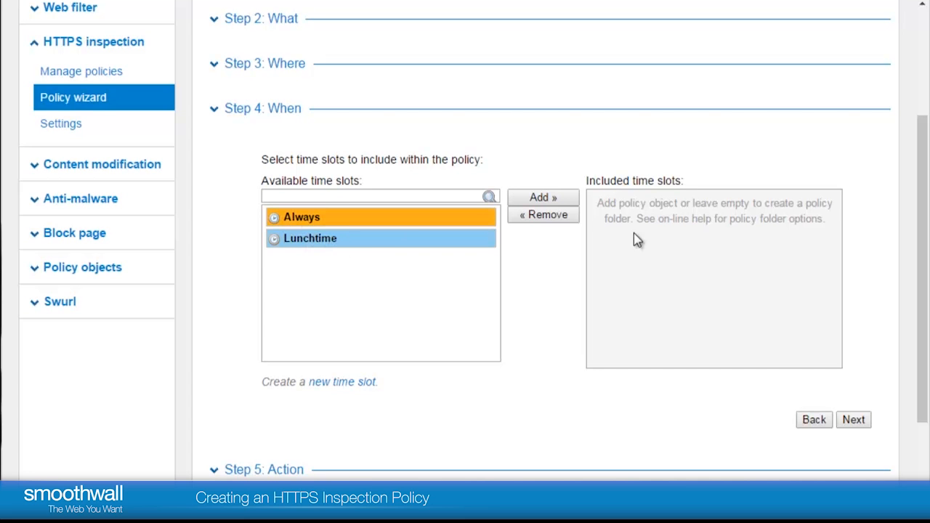
left_click(547, 199)
left_click(853, 420)
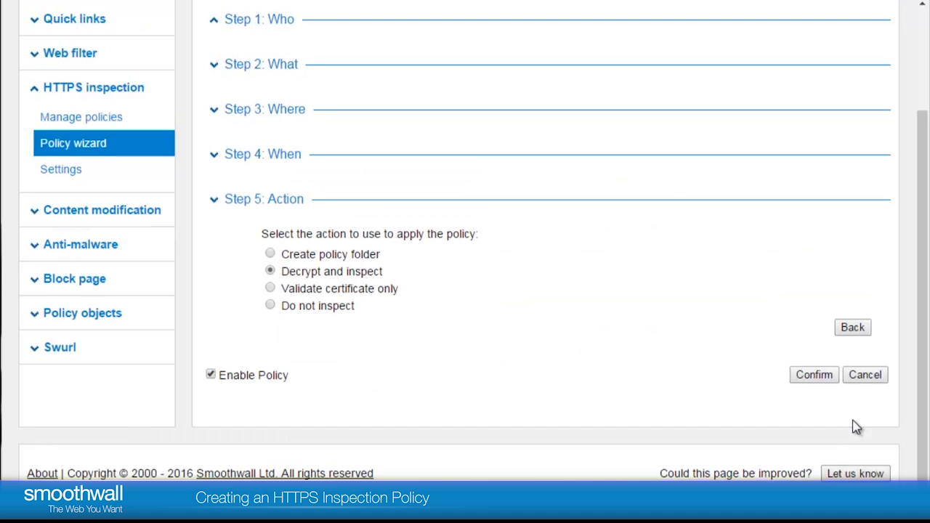
Set the policy action to Decrypt and inspect, then confirm the settings and save the enabled policy.
left_click(271, 273)
left_click(812, 375)
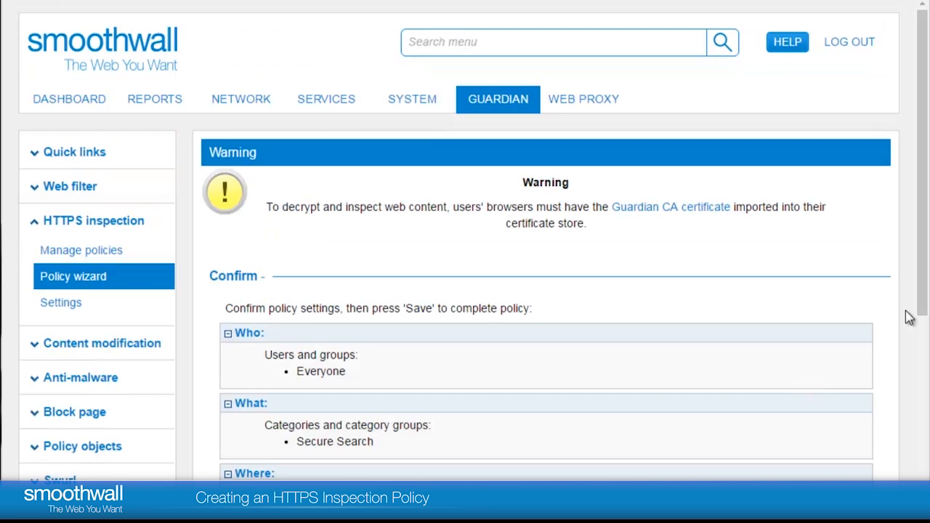
left_click_drag(927, 196, 926, 369)
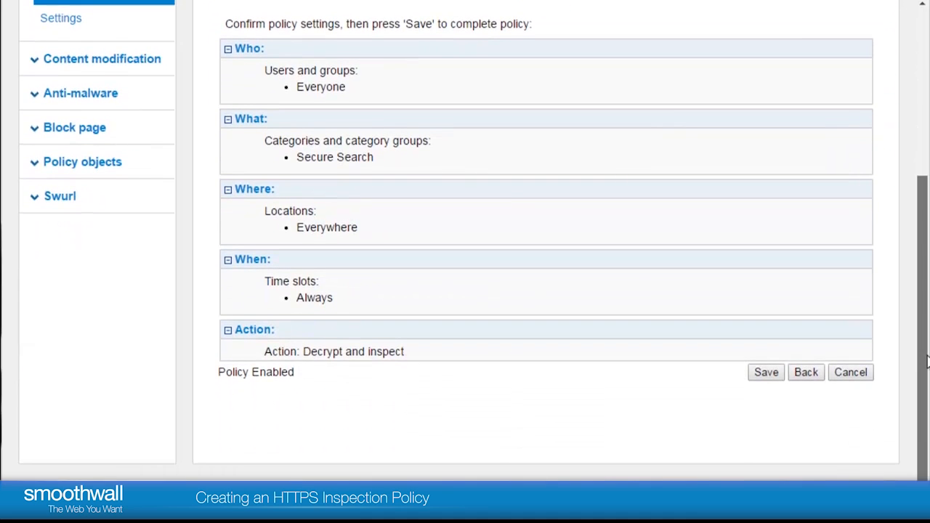
left_click(767, 373)
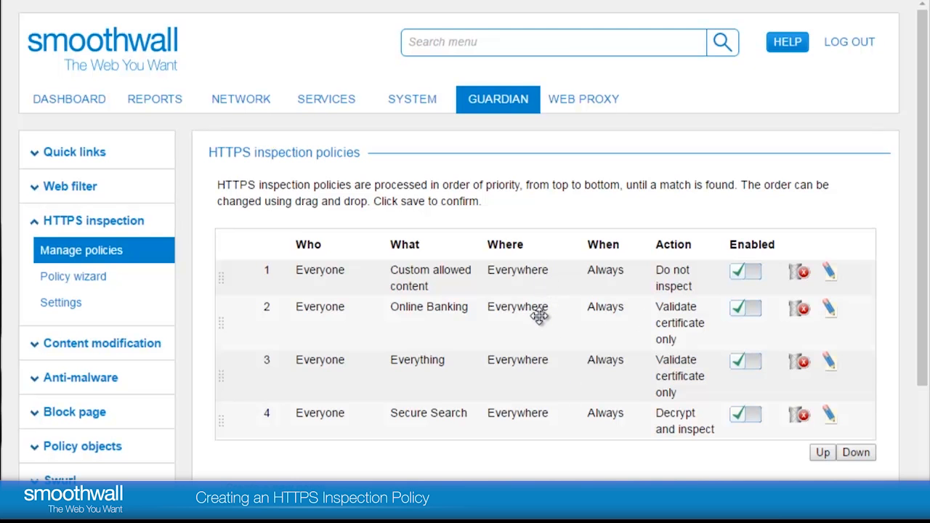
Try moving the Secure Search policy above the Everything policy and back down in the priority order.
left_click(572, 425)
left_click(825, 455)
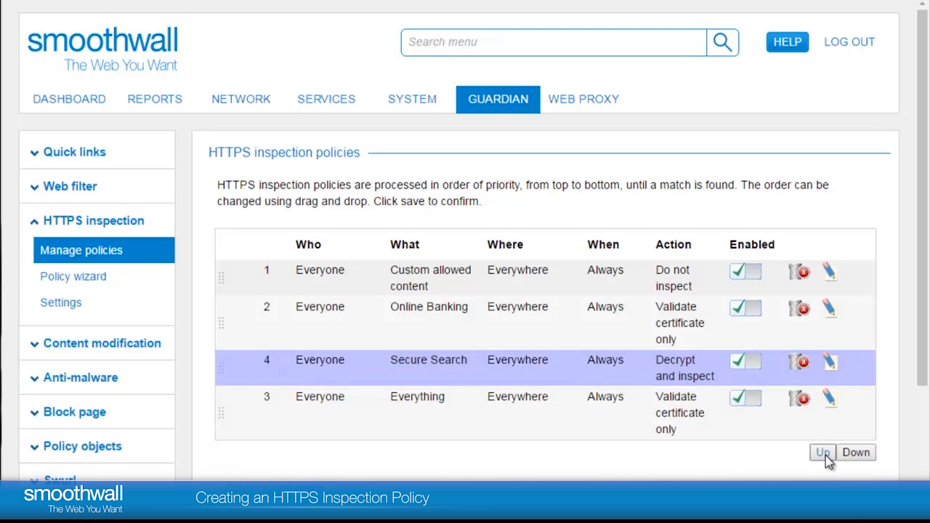
left_click(856, 453)
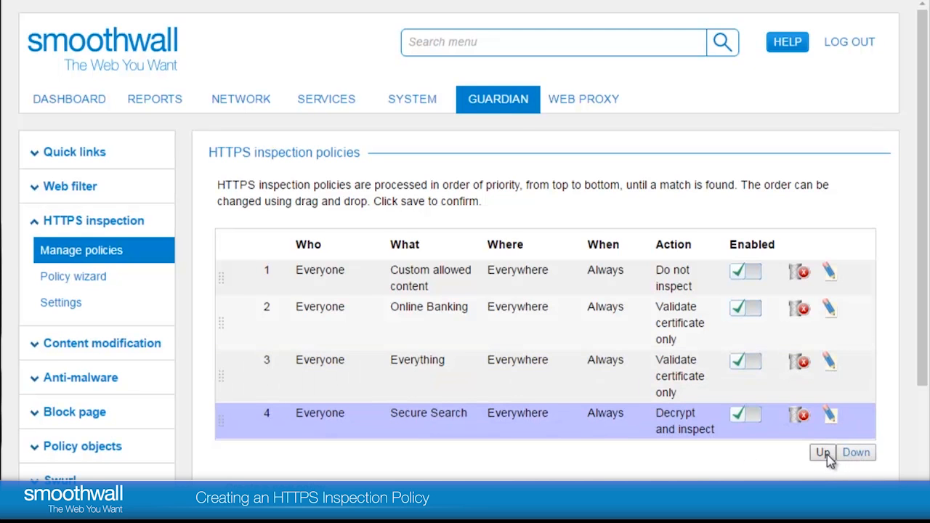
left_click(825, 454)
left_click(846, 454)
mouse_move(530, 428)
left_mouse_down()
mouse_move(536, 313)
mouse_move(536, 412)
left_mouse_up()
Save the order of the HTTPS inspection policies.
left_click_drag(923, 330, 926, 385)
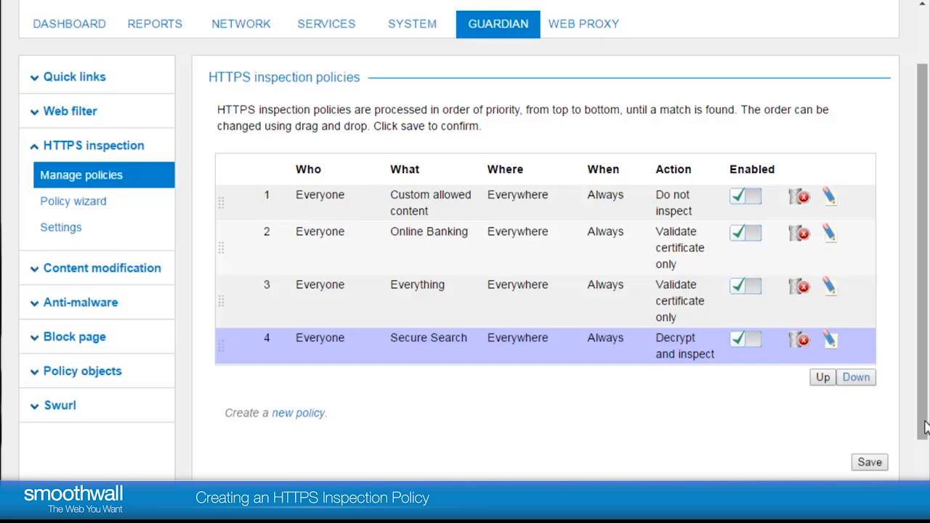
left_click(870, 463)
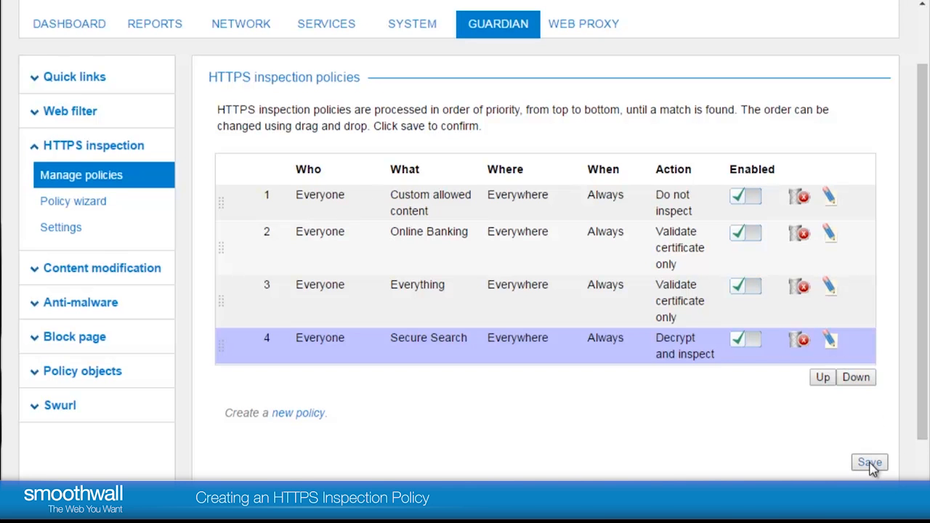